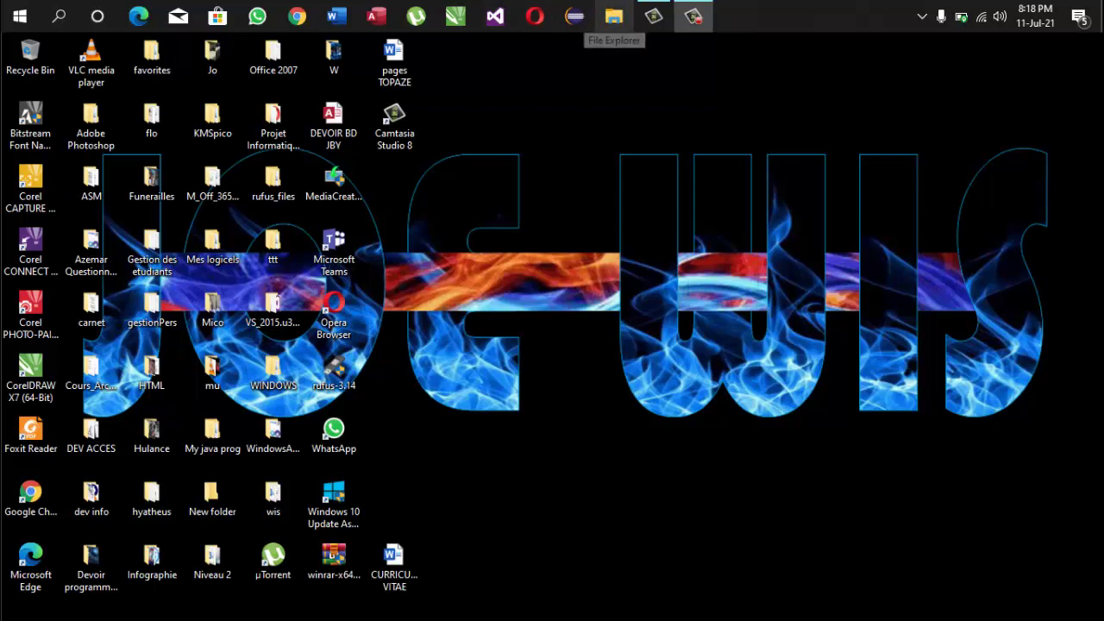
Step: Open File Explorer, then launch Disk Management and maximize its window
click(613, 16)
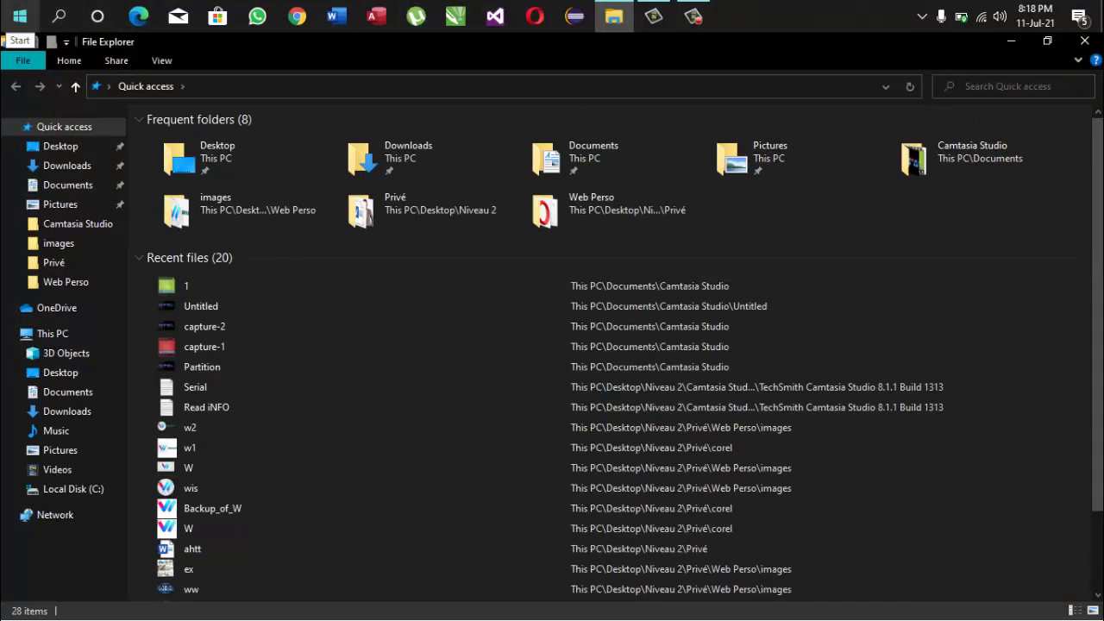
right_click(14, 16)
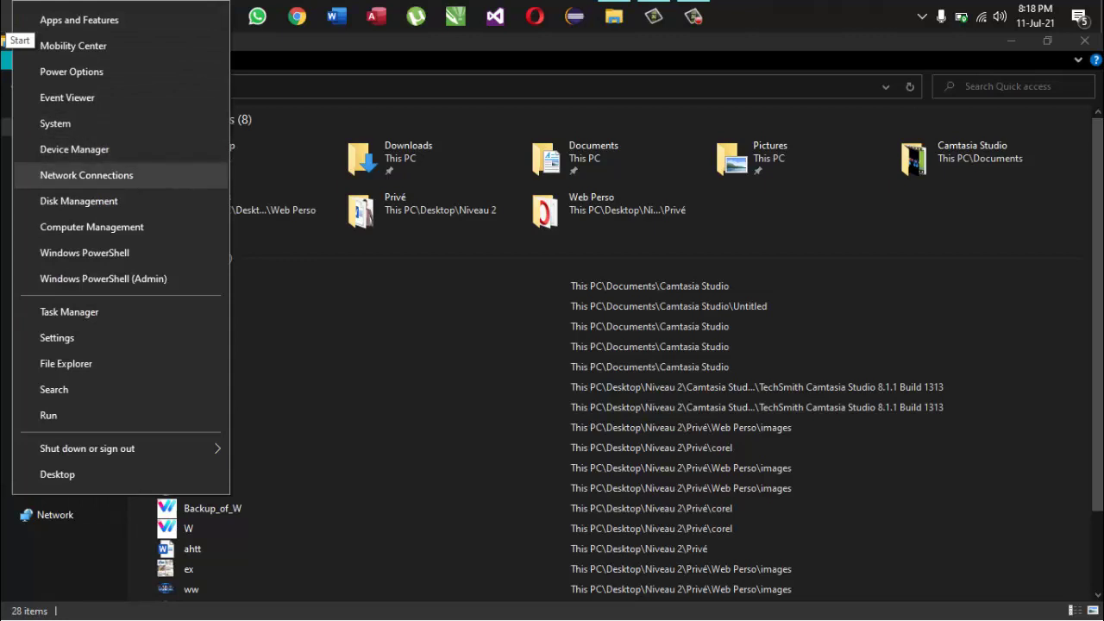
key(Down)
key(Return)
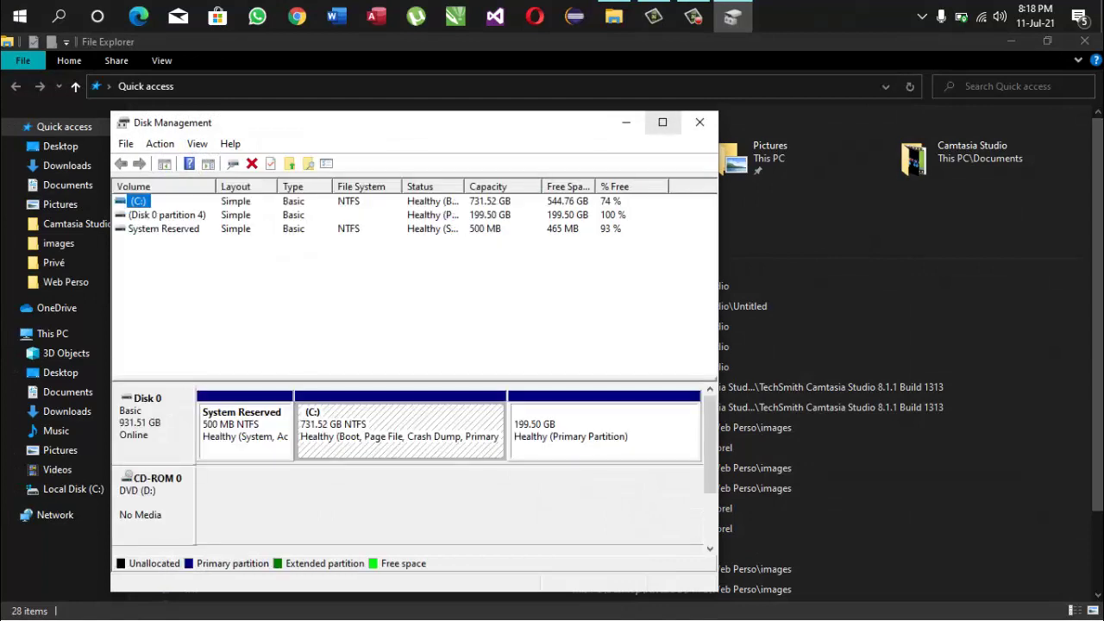
click(662, 122)
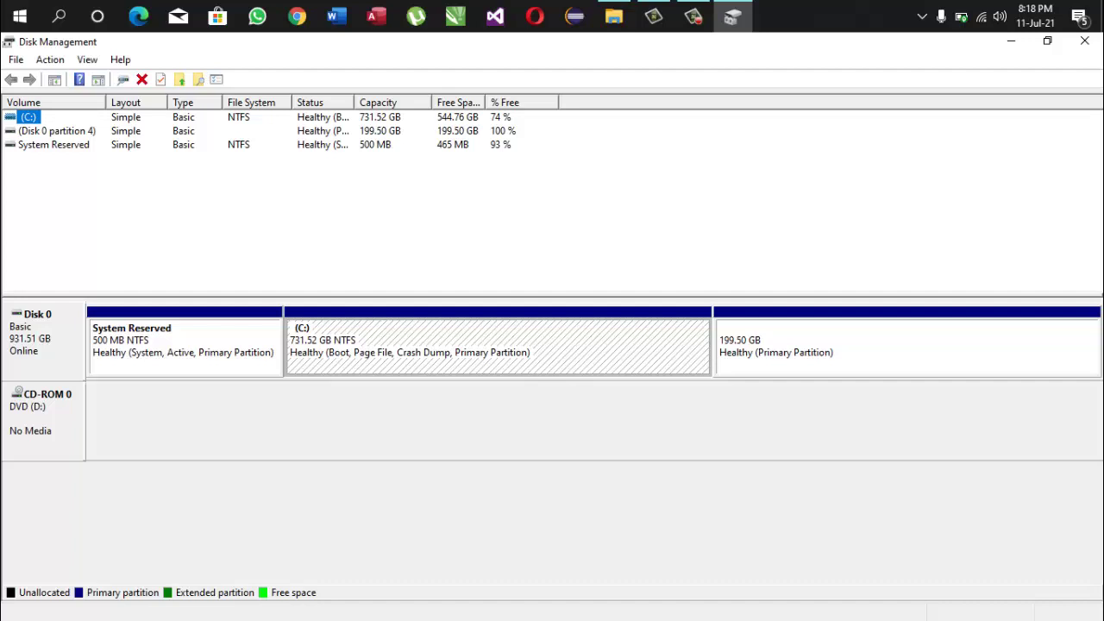
Step: Shrink the C: volume on Disk 0 by 20000 MB
click(907, 348)
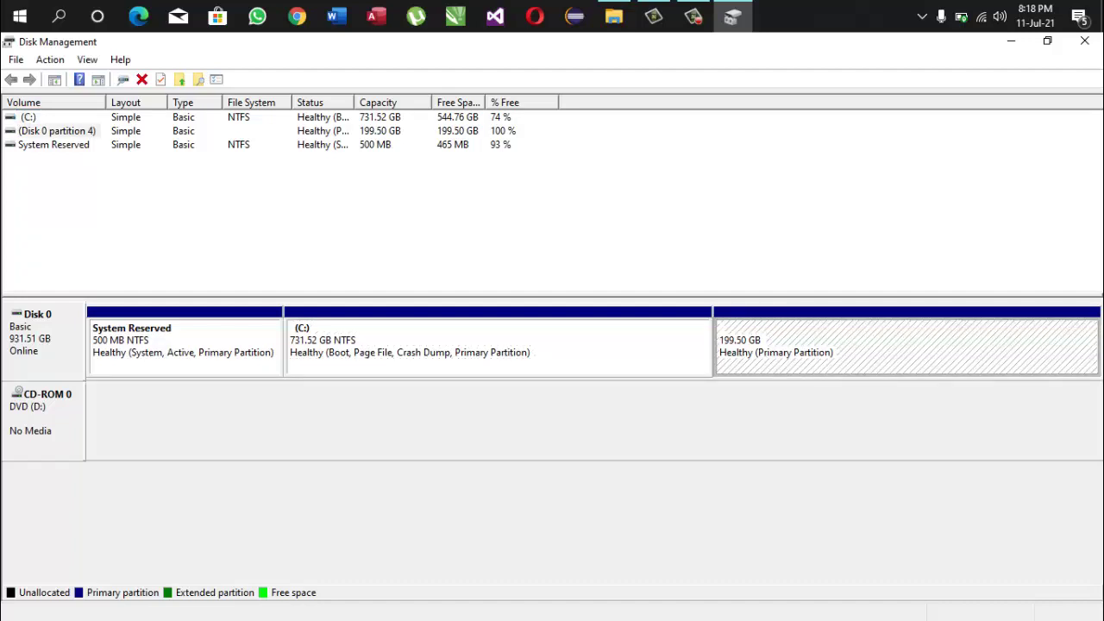
click(498, 348)
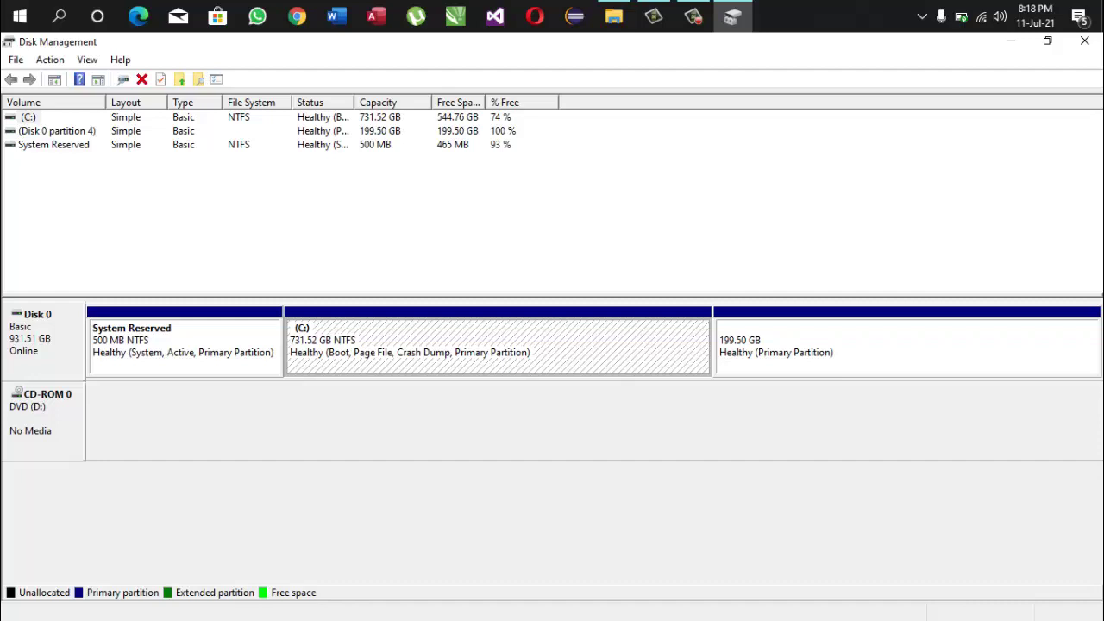
right_click(344, 346)
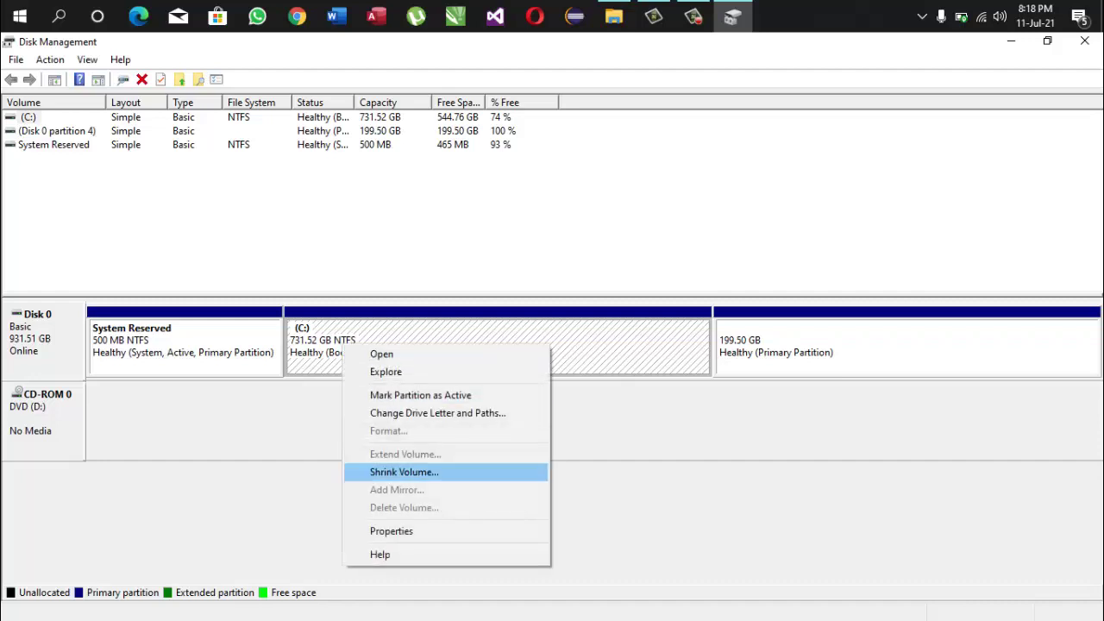
click(404, 473)
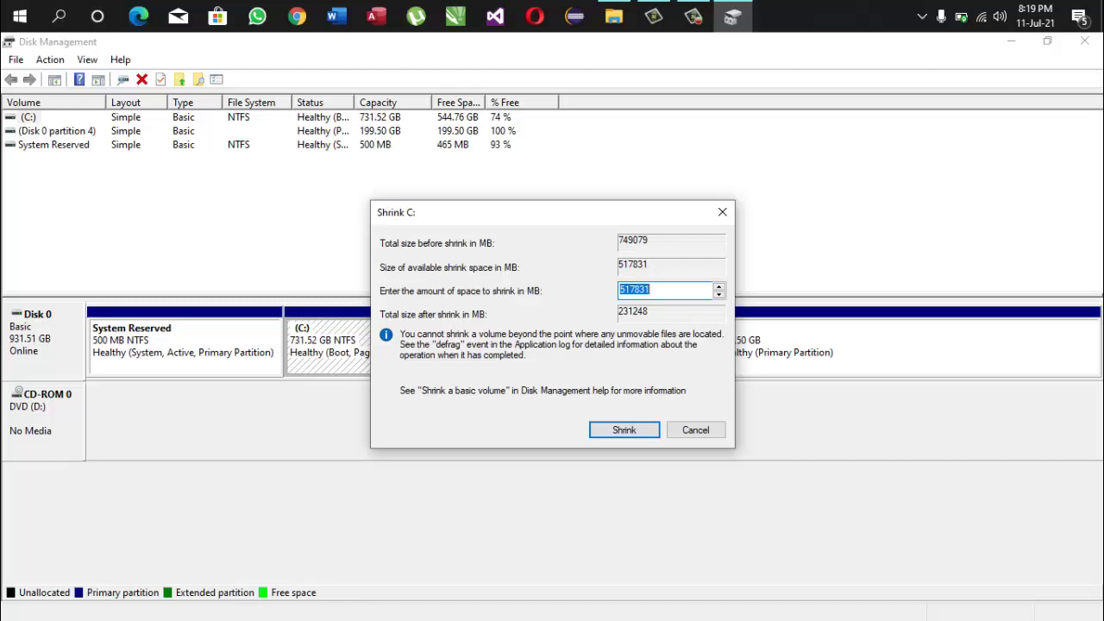
text(20000)
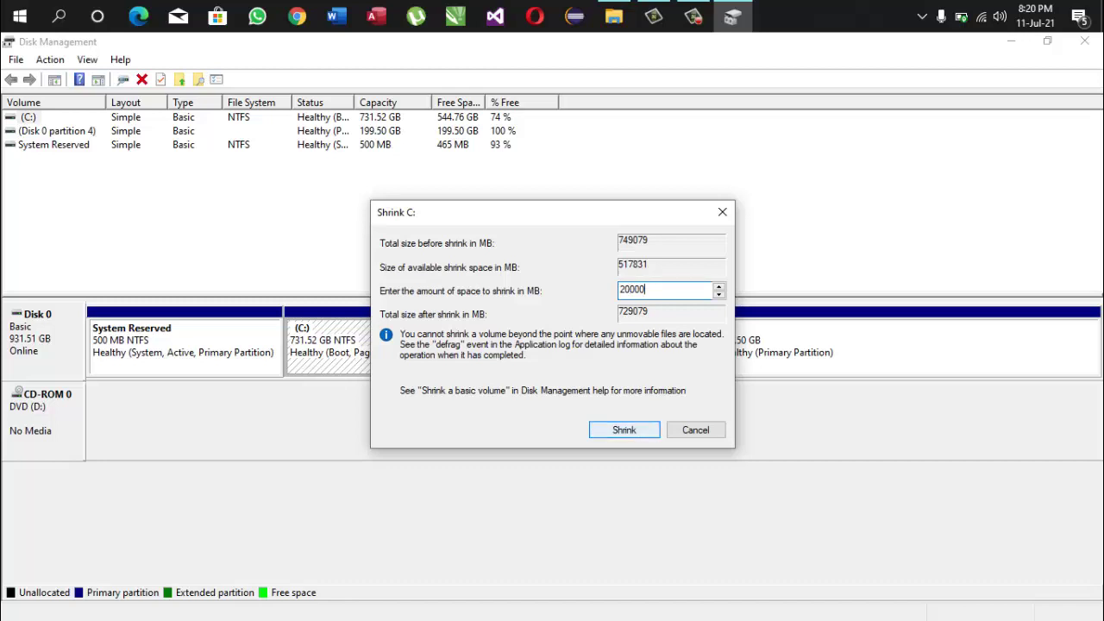
key(Return)
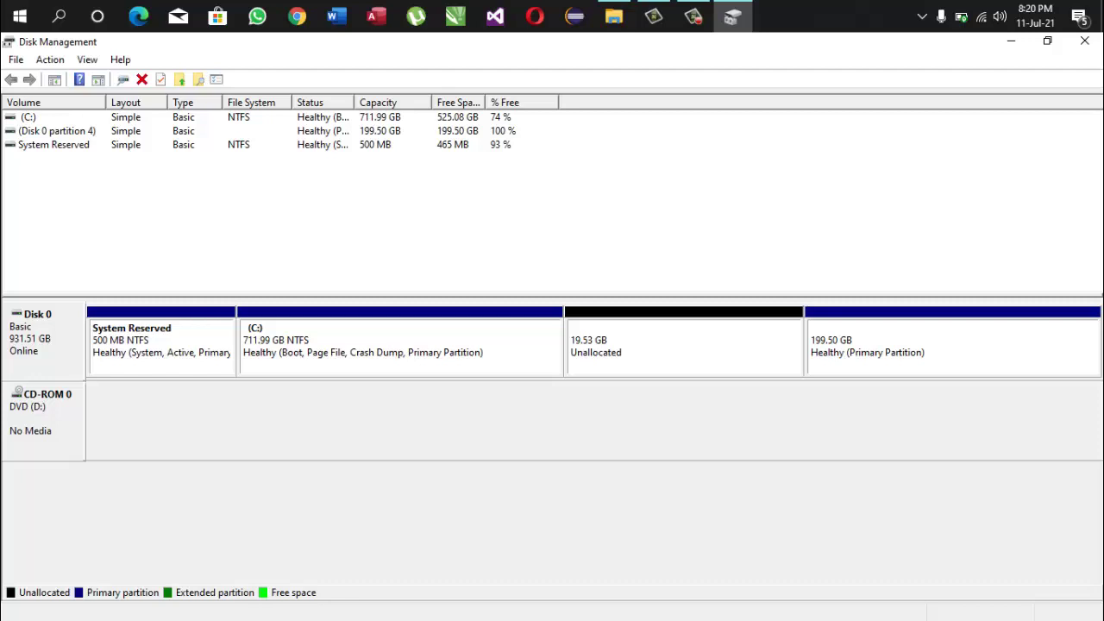
Step: Compare the new unallocated space on Disk 0 with the drives listed under This PC in File Explorer
click(684, 347)
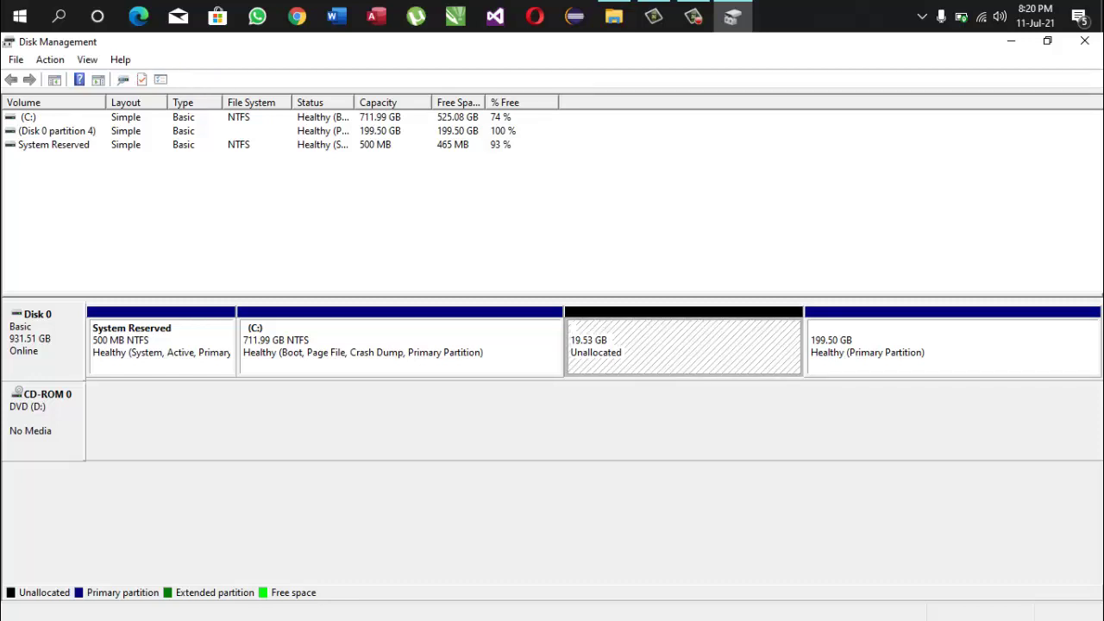
click(613, 16)
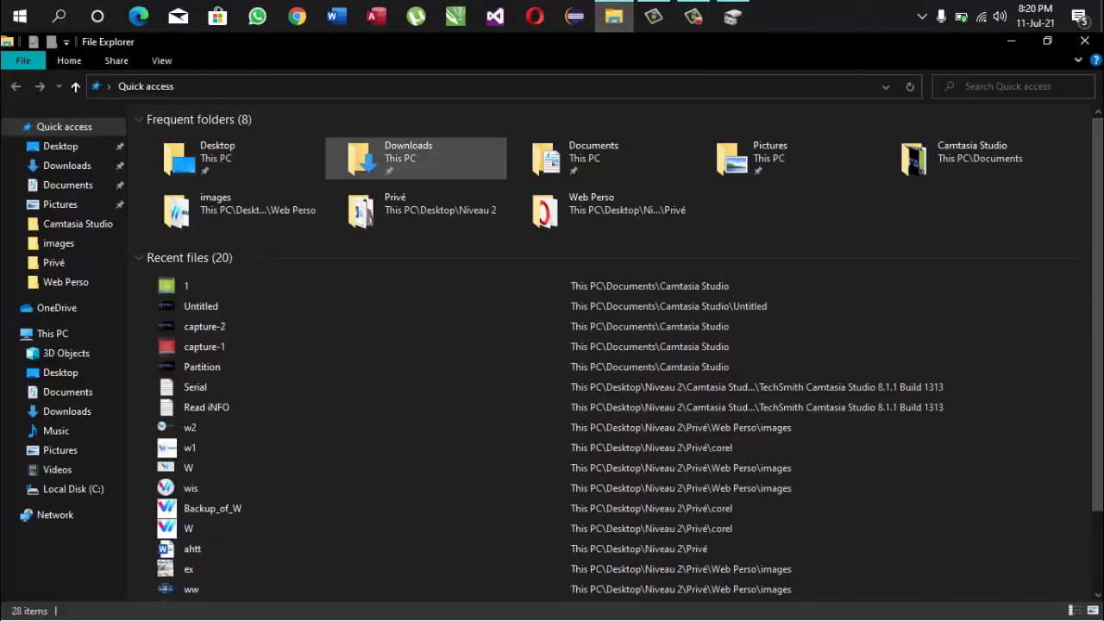
click(52, 334)
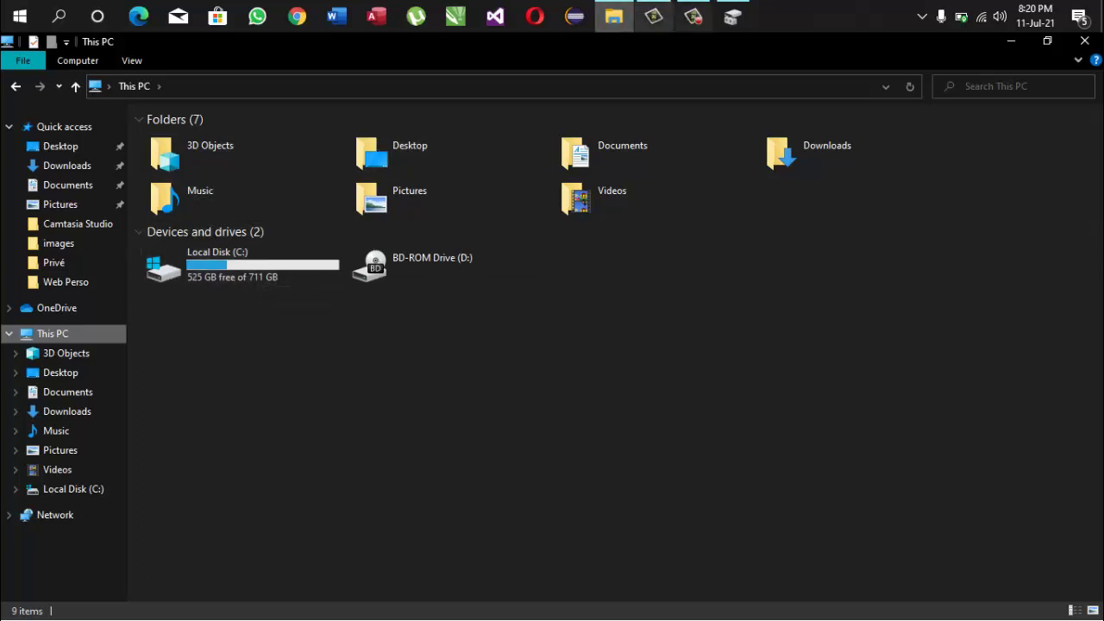
click(732, 15)
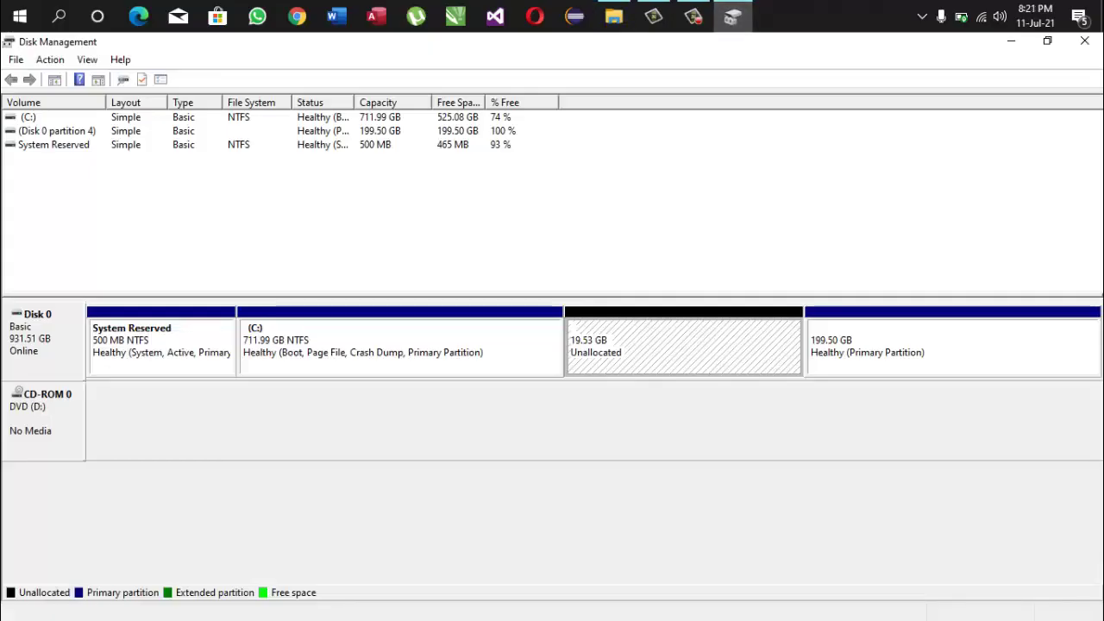
key(alt+Tab)
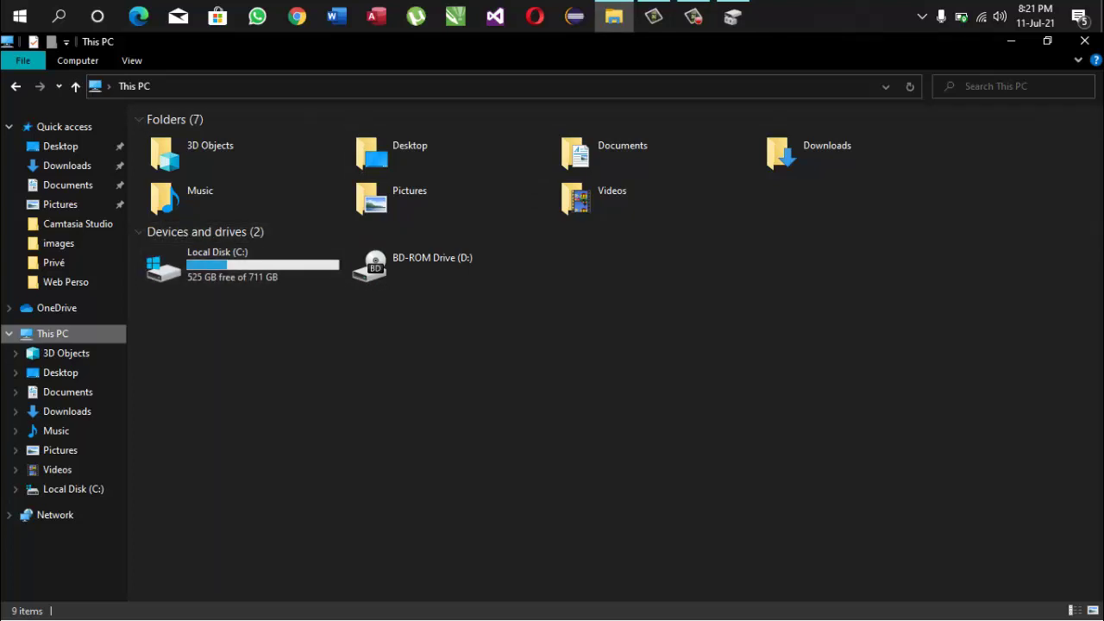
key(alt+Tab)
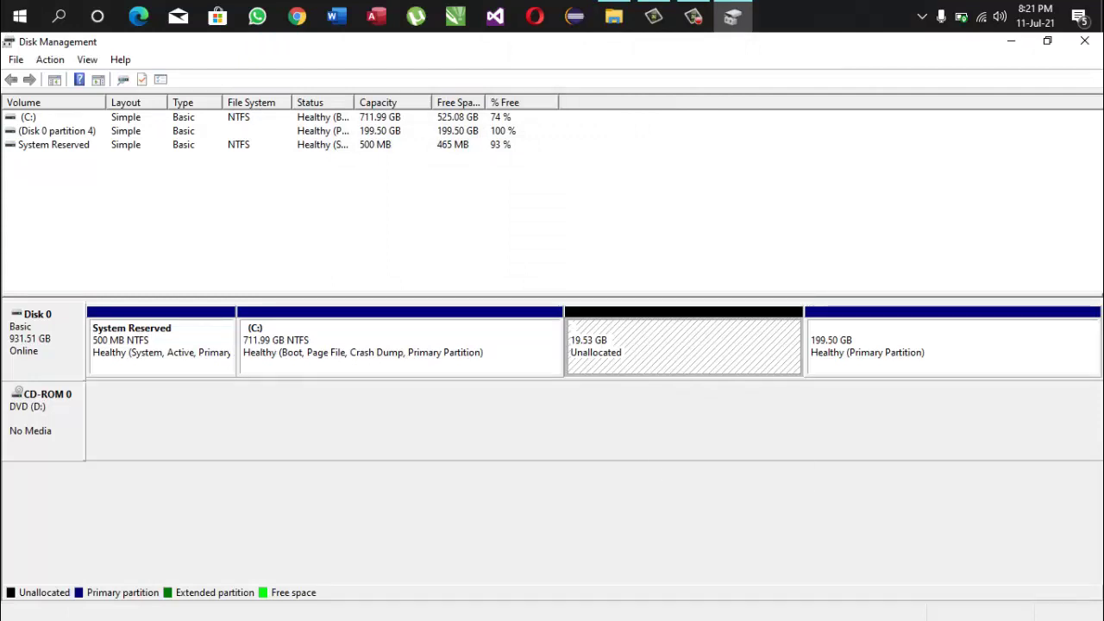
Step: Set up a new simple volume in the unallocated space with a size of 20000 MB and drive letter E
right_click(636, 346)
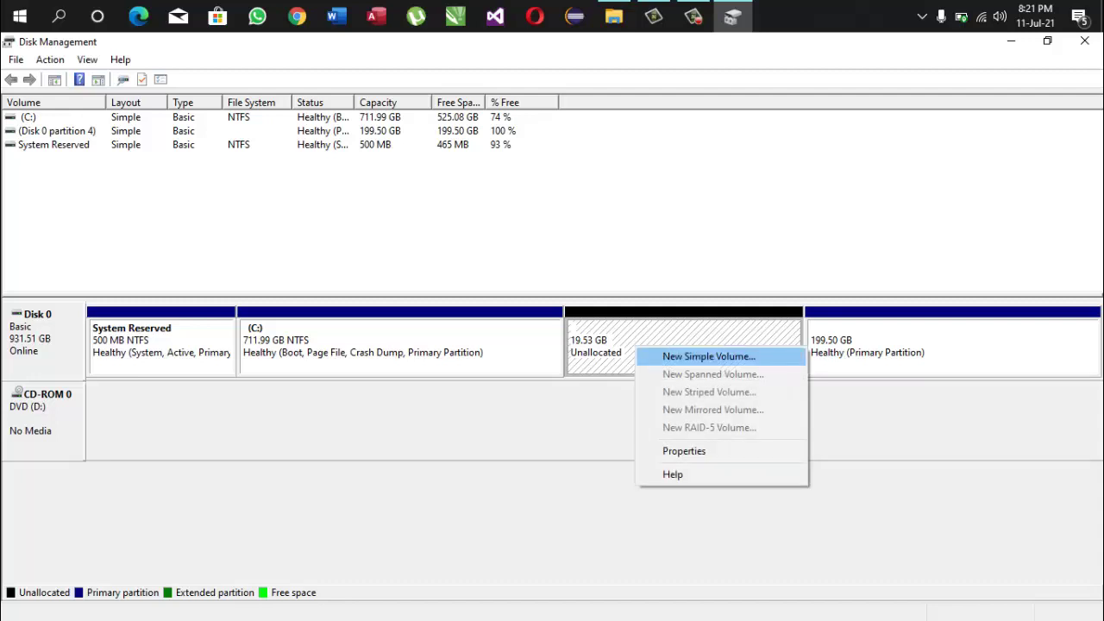
click(708, 356)
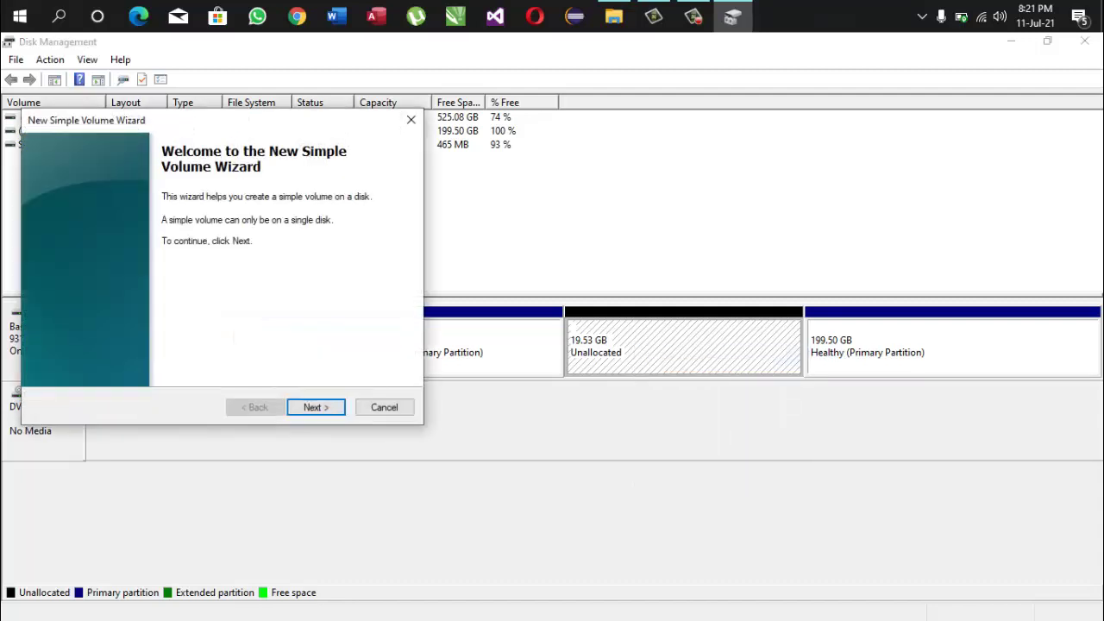
click(316, 407)
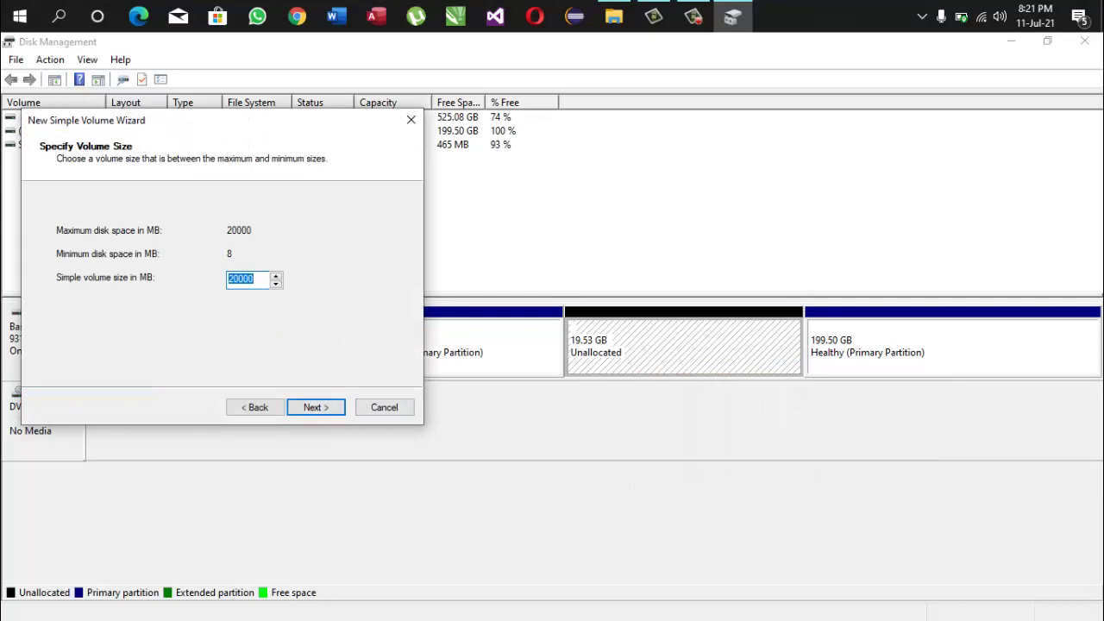
click(316, 407)
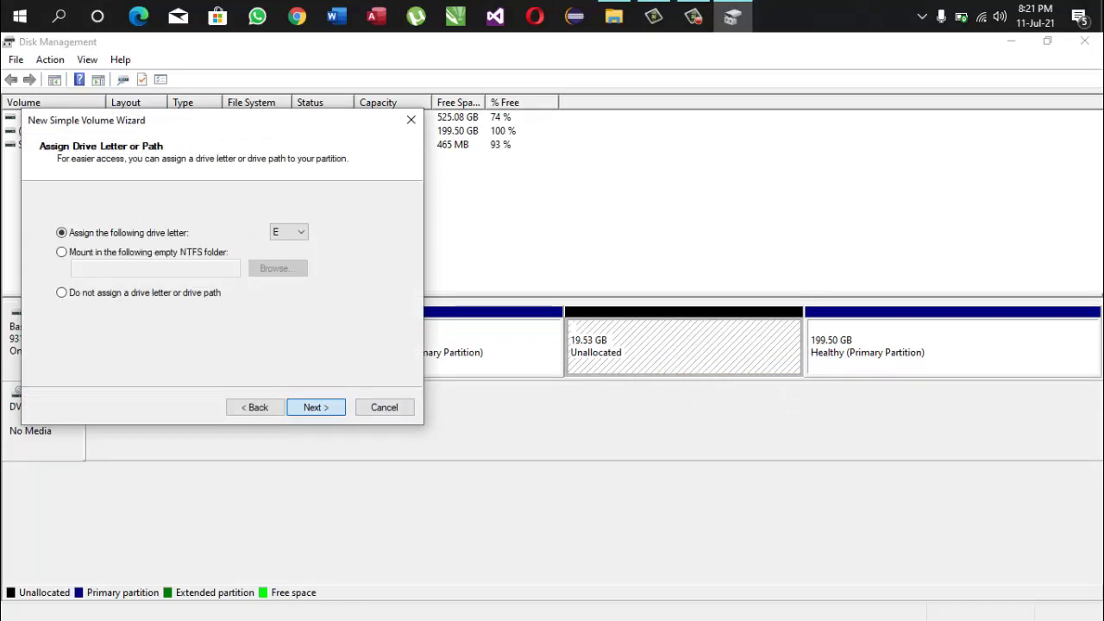
click(315, 407)
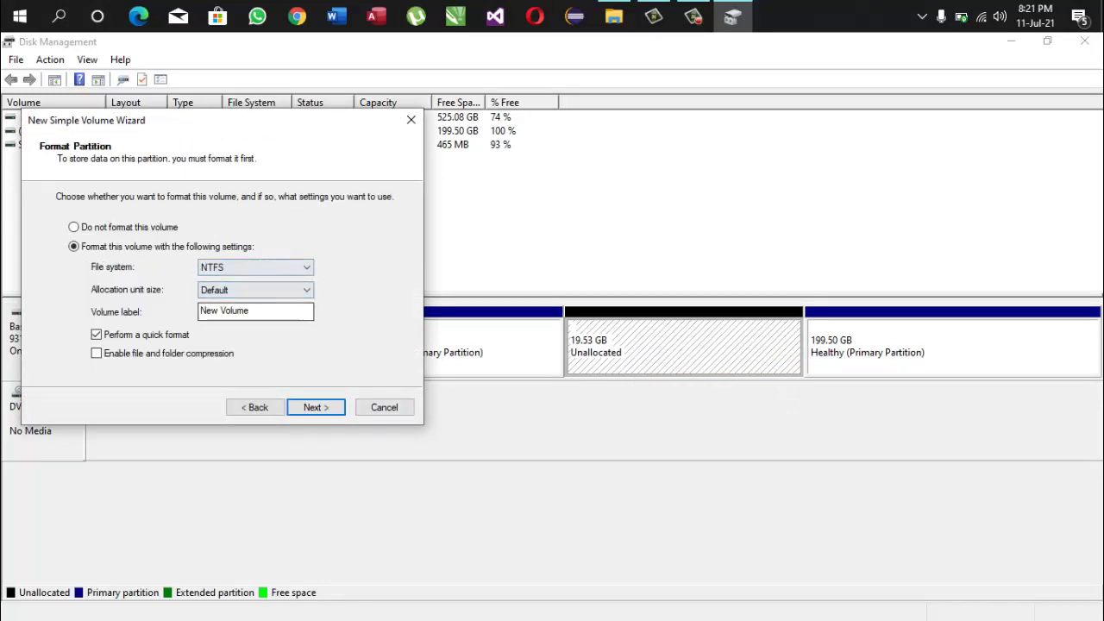
Step: Choose NTFS as the new volume's file system, enter the owner's name as its label, and finish creating it
click(259, 267)
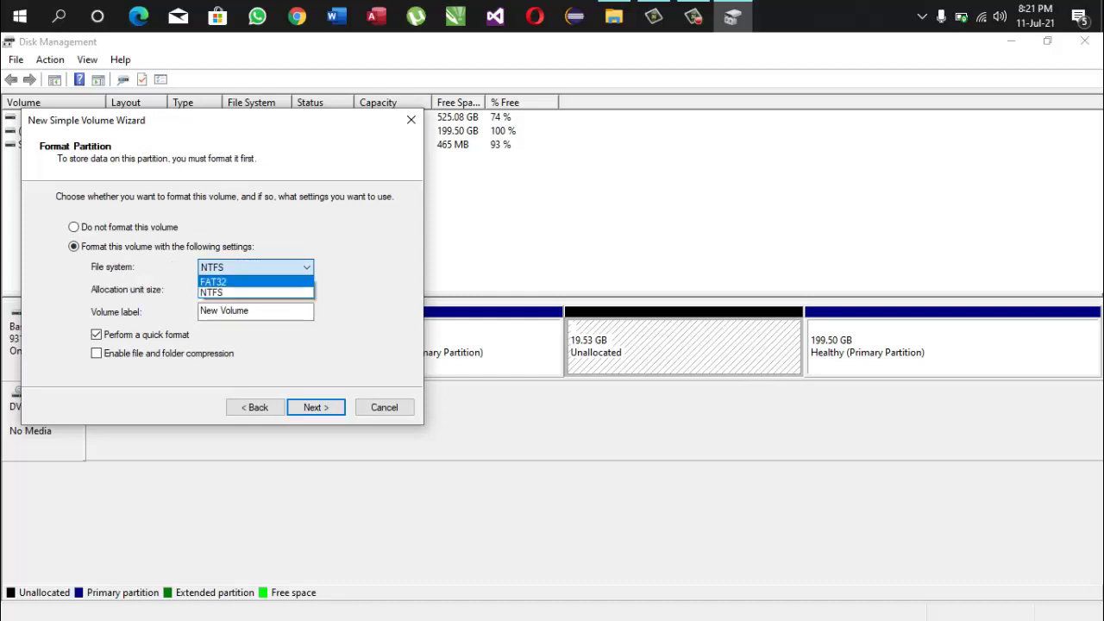
click(250, 292)
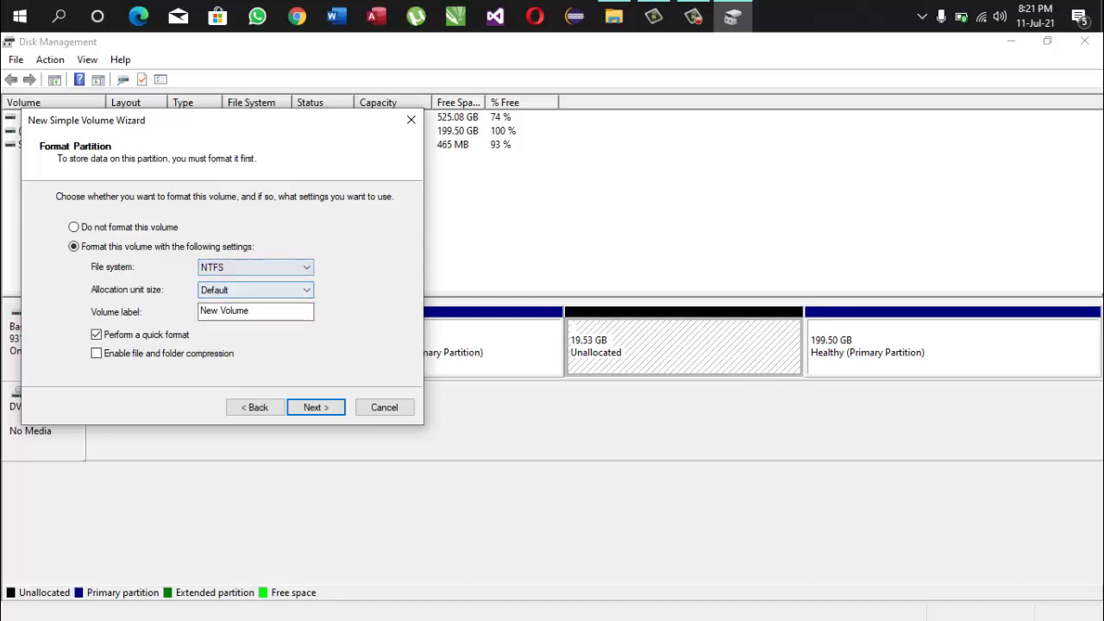
drag(252, 311, 199, 312)
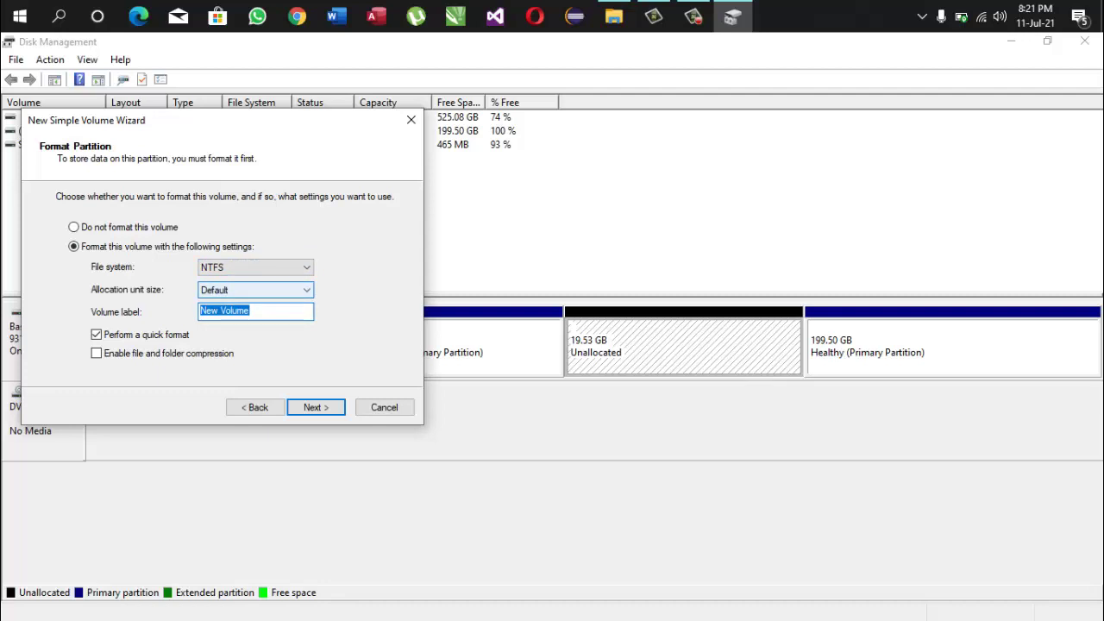
text(Joe Wis)
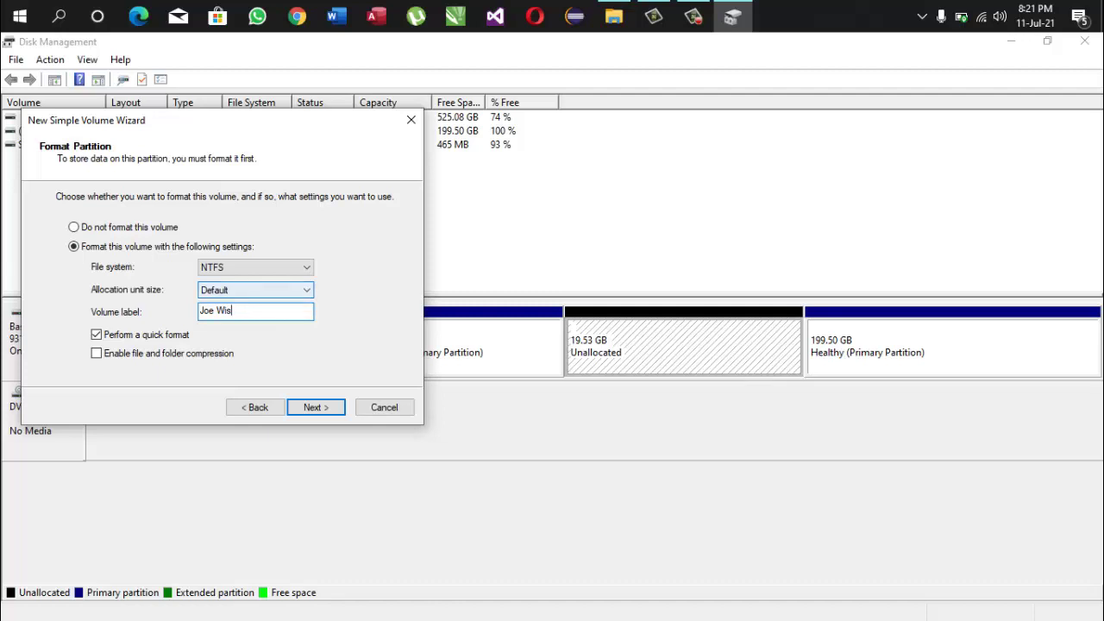
key(Return)
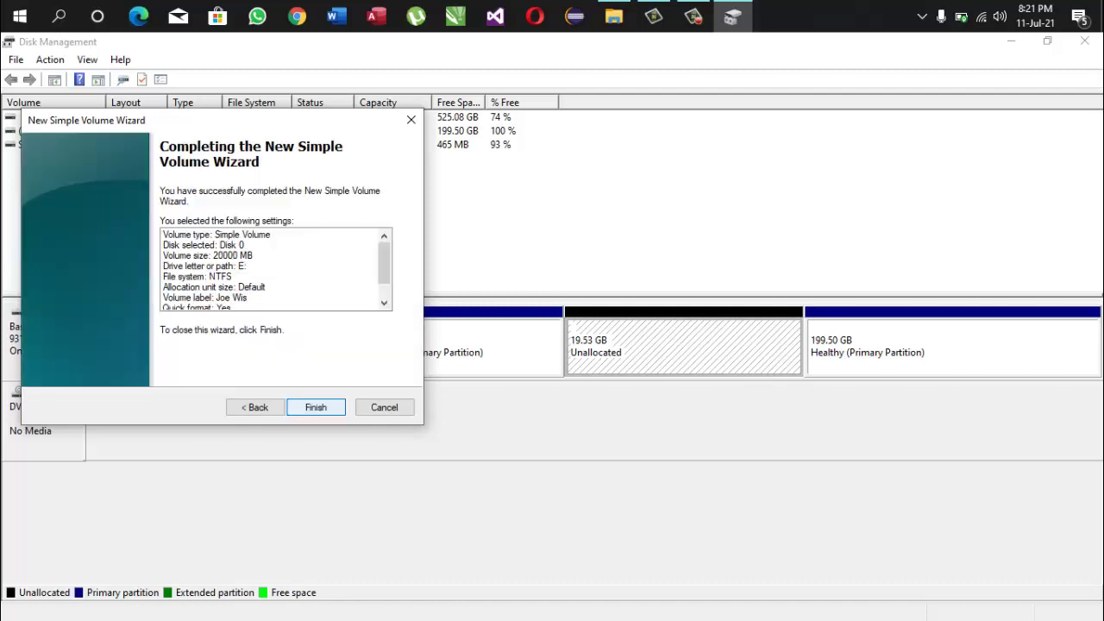
key(Return)
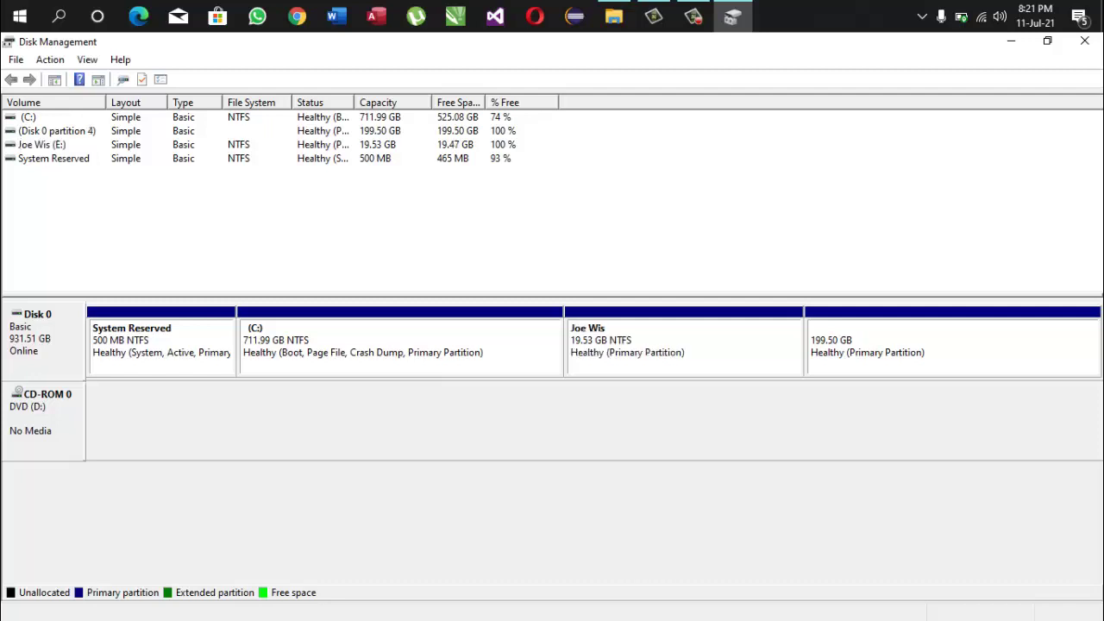
Step: Check the new E: drive under This PC in File Explorer against the Disk Management layout
click(614, 16)
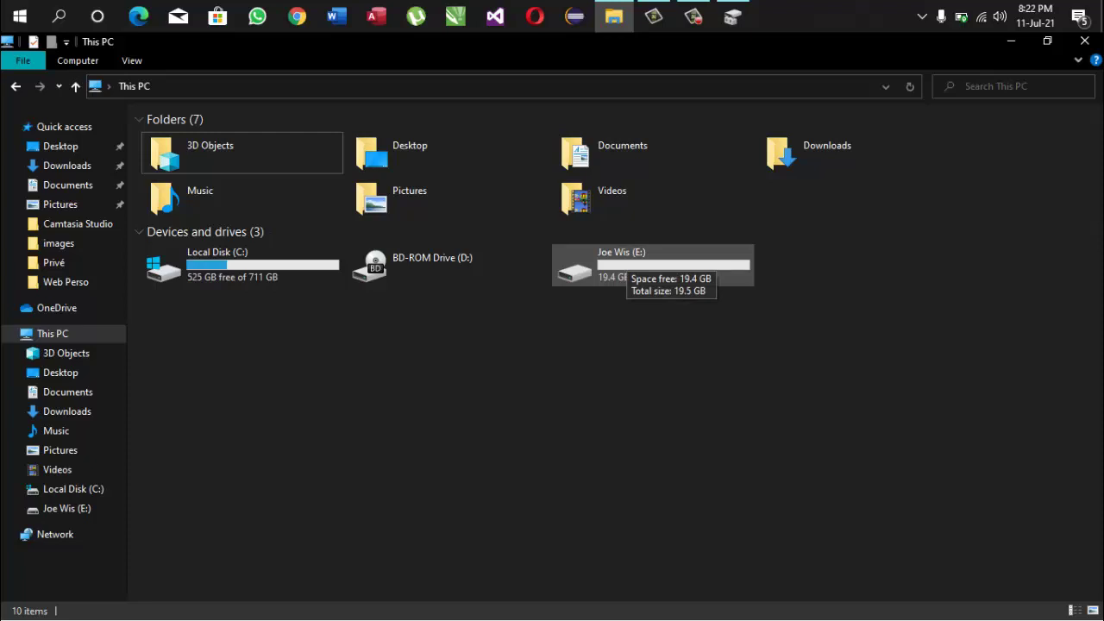
click(614, 16)
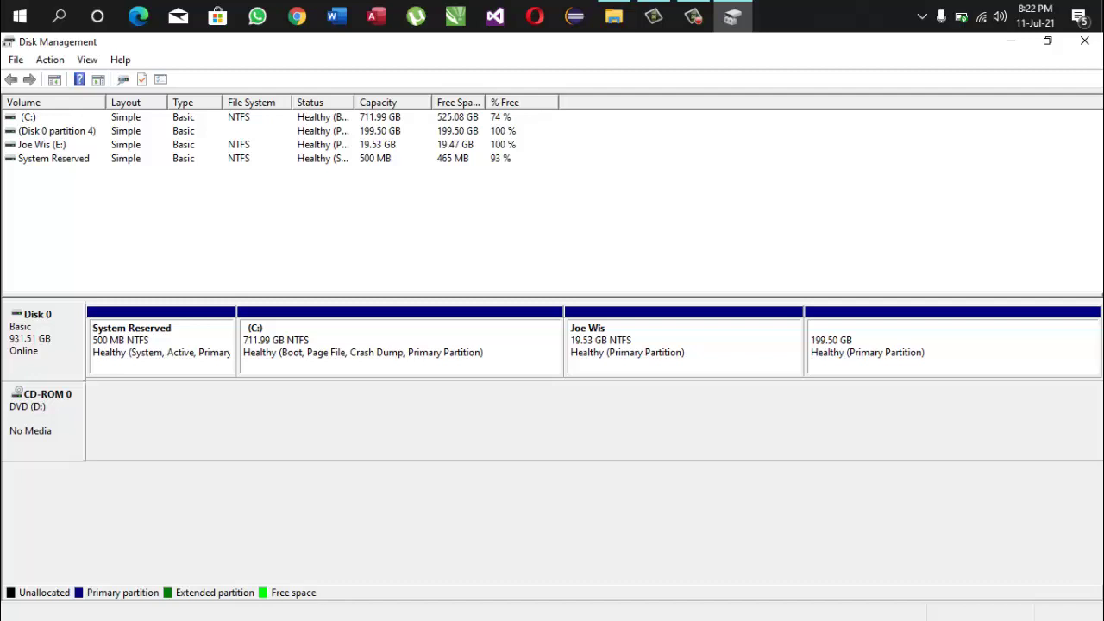
click(614, 17)
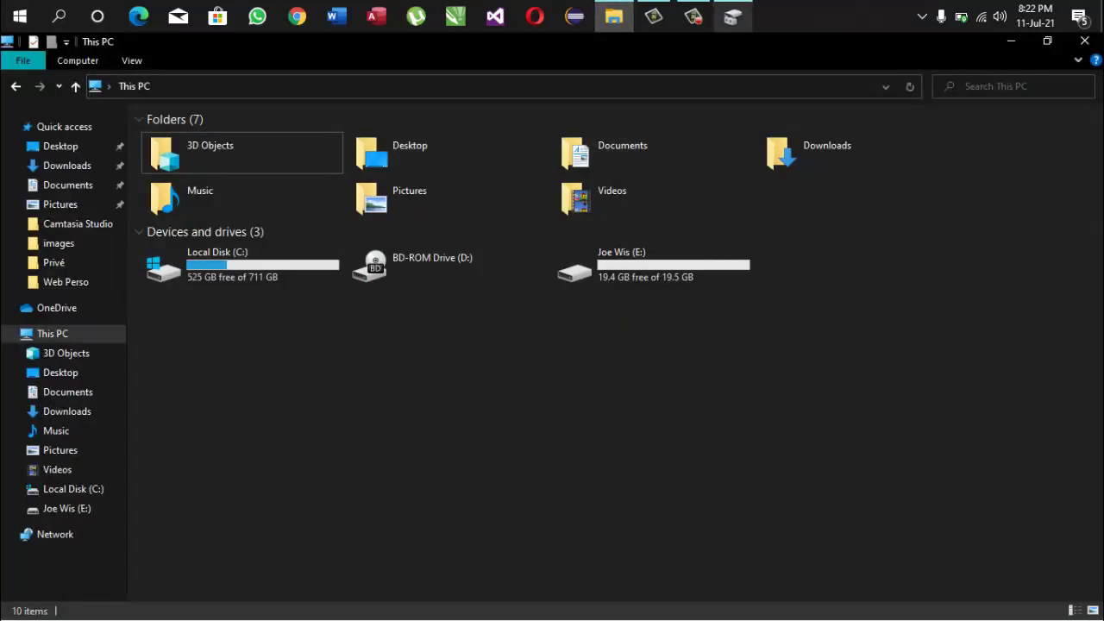
click(614, 17)
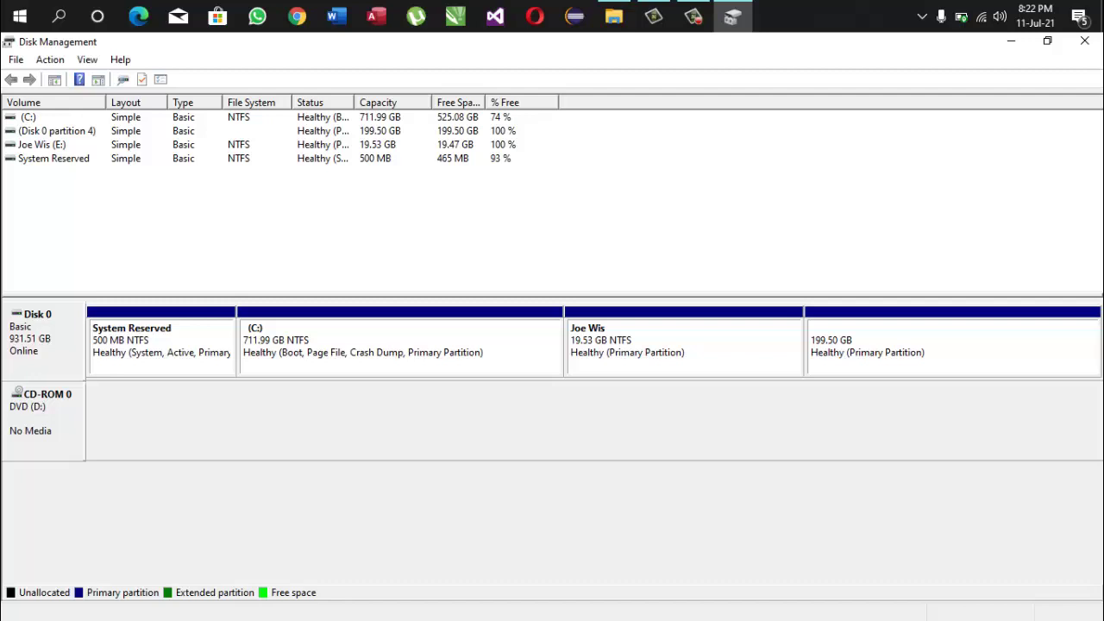
Step: Delete the E: volume on Disk 0 and check the drives listed under This PC in File Explorer
right_click(614, 335)
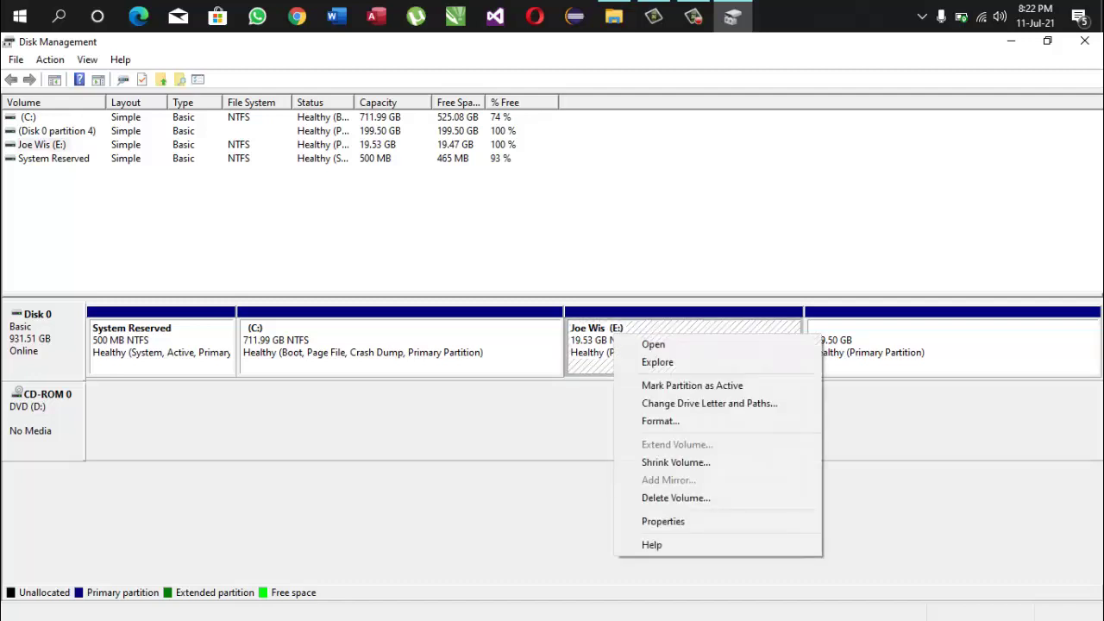
click(675, 498)
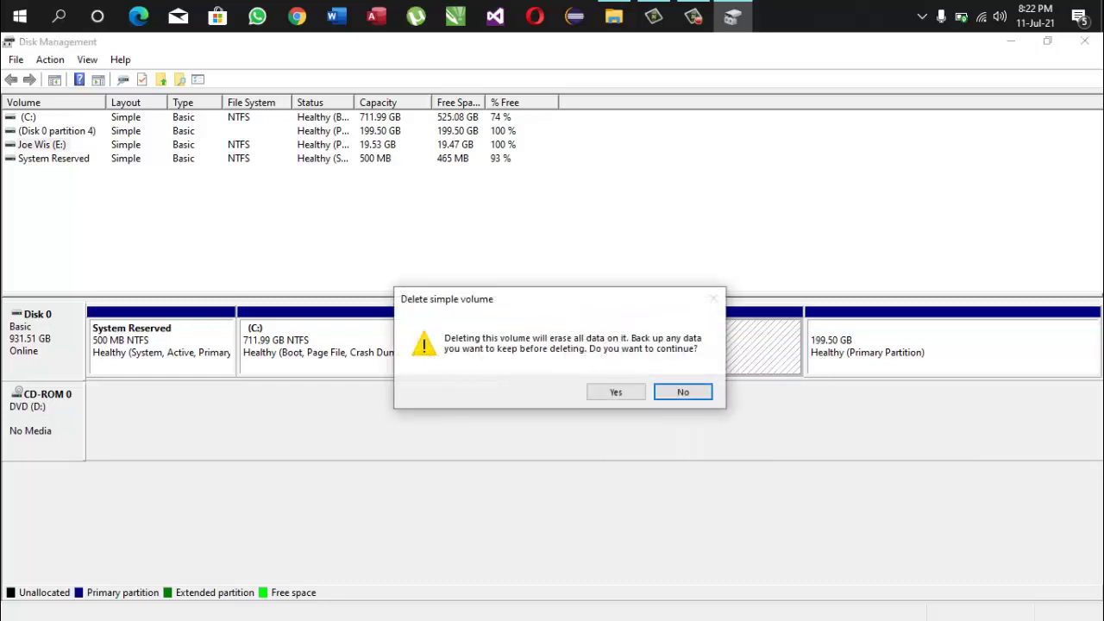
click(616, 392)
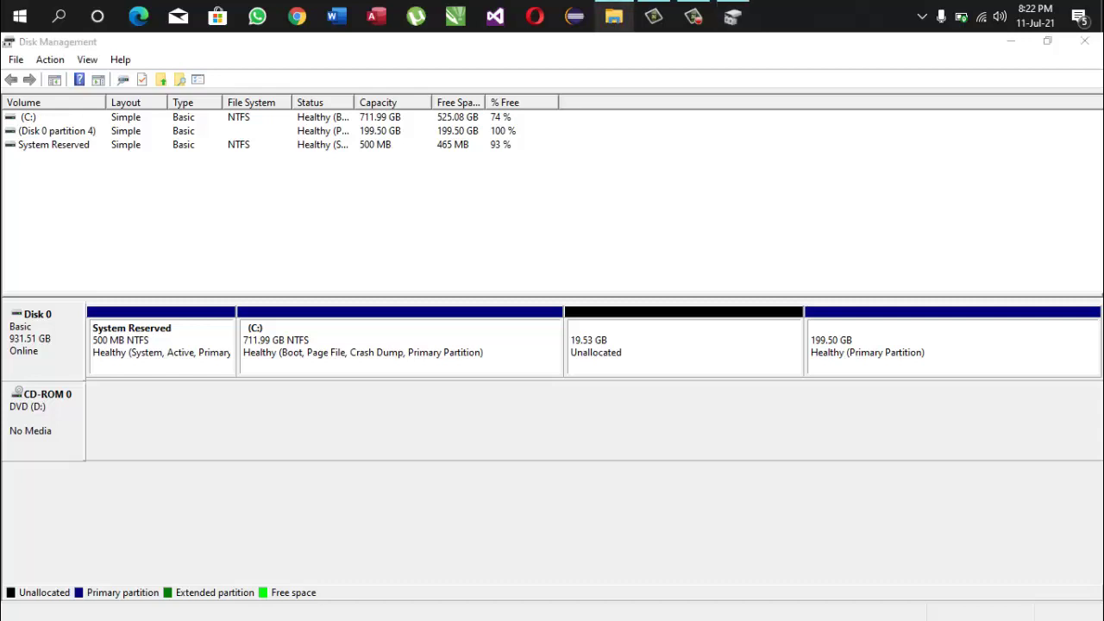
click(613, 15)
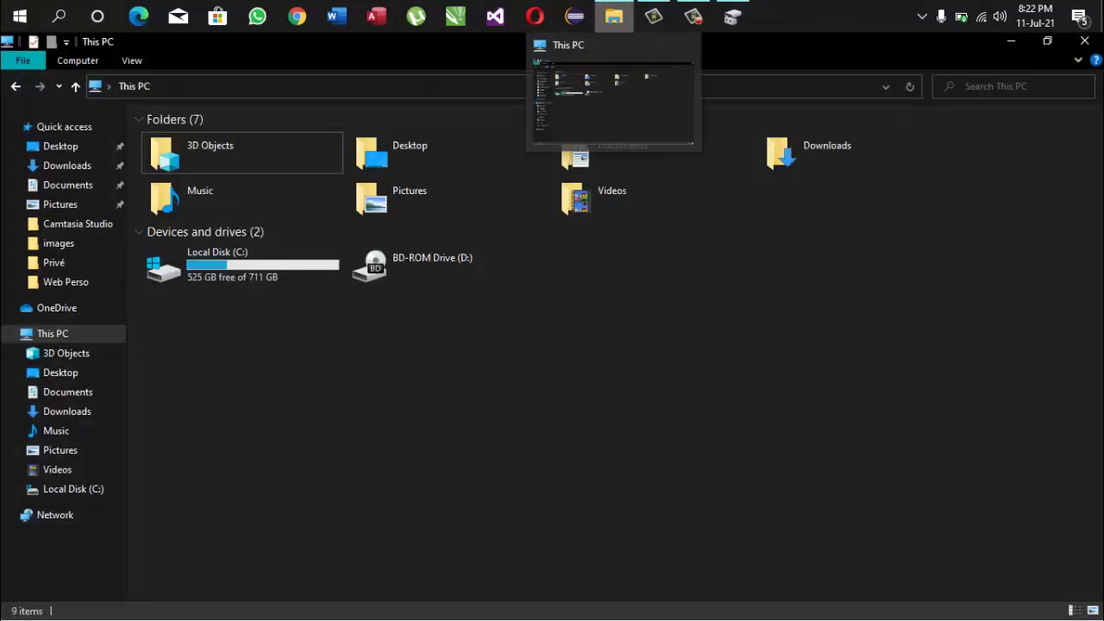
click(732, 15)
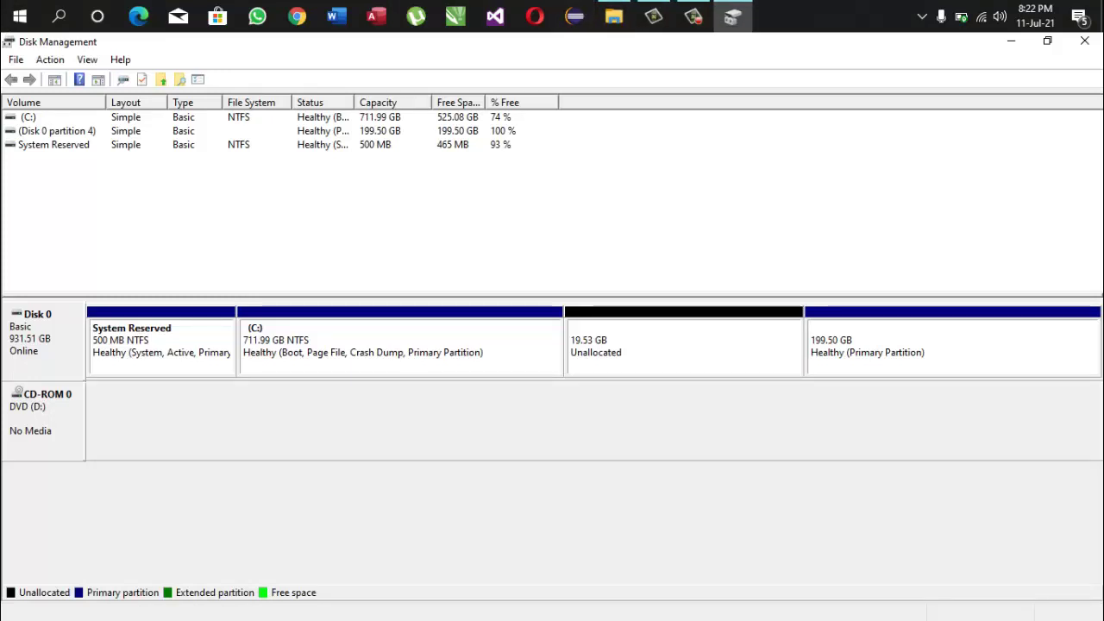
Step: Extend the C: volume with 20000 MB of the unallocated space on Disk 0
click(400, 347)
right_click(403, 338)
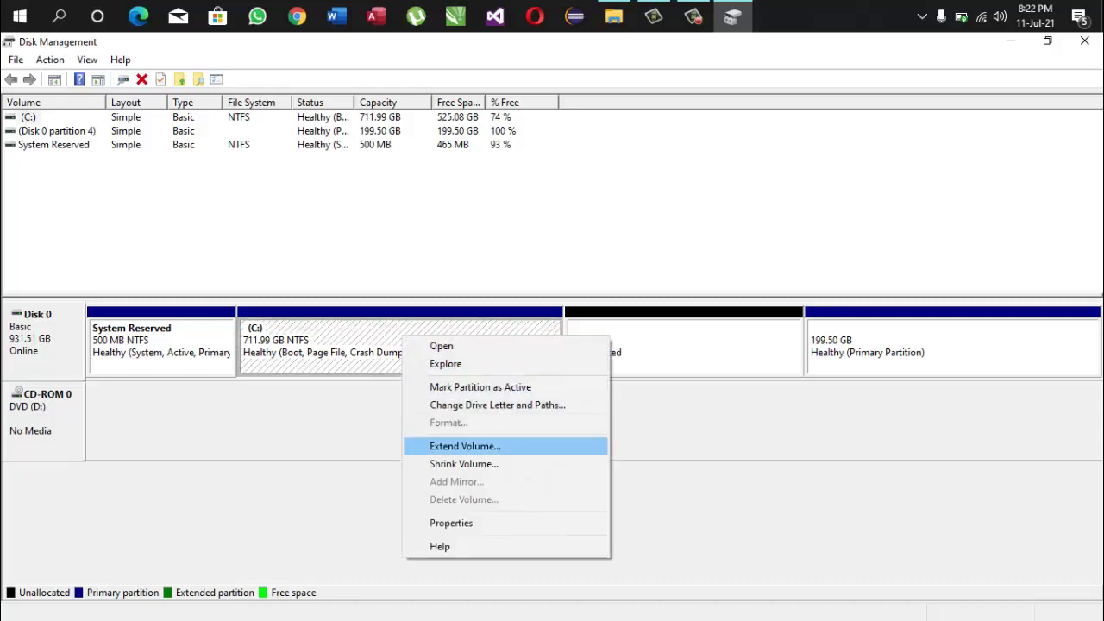
click(465, 446)
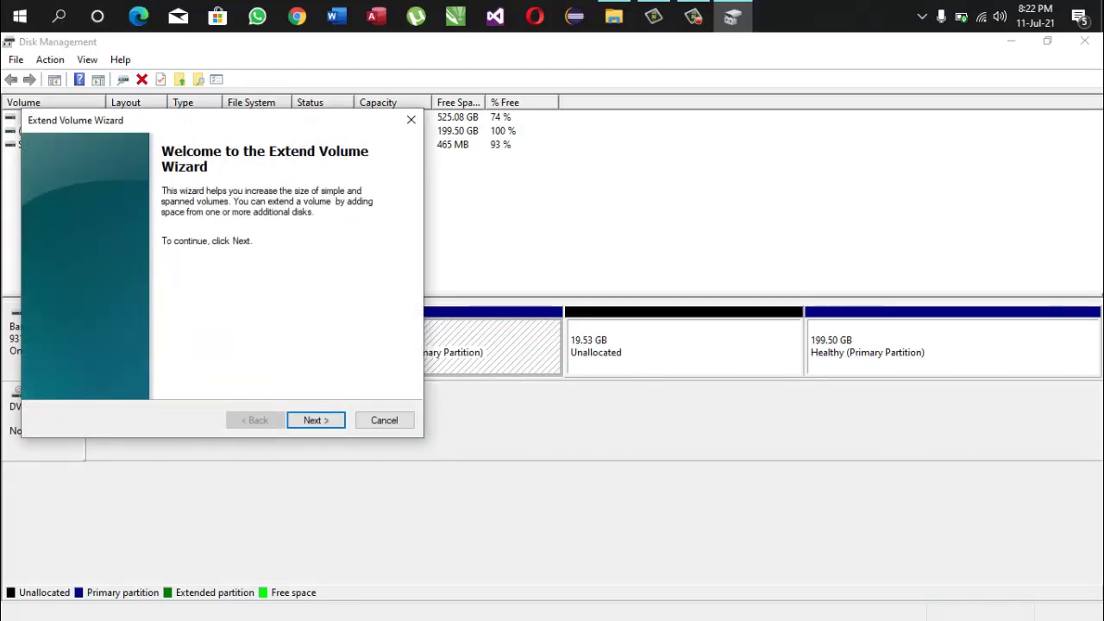
click(315, 420)
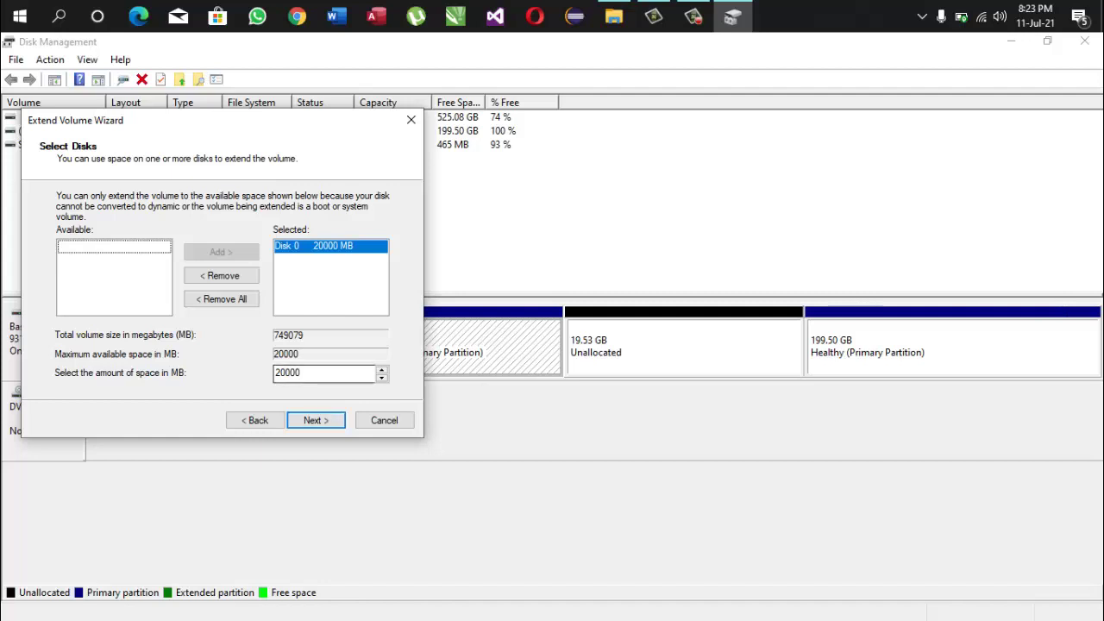
key(Return)
key(Return)
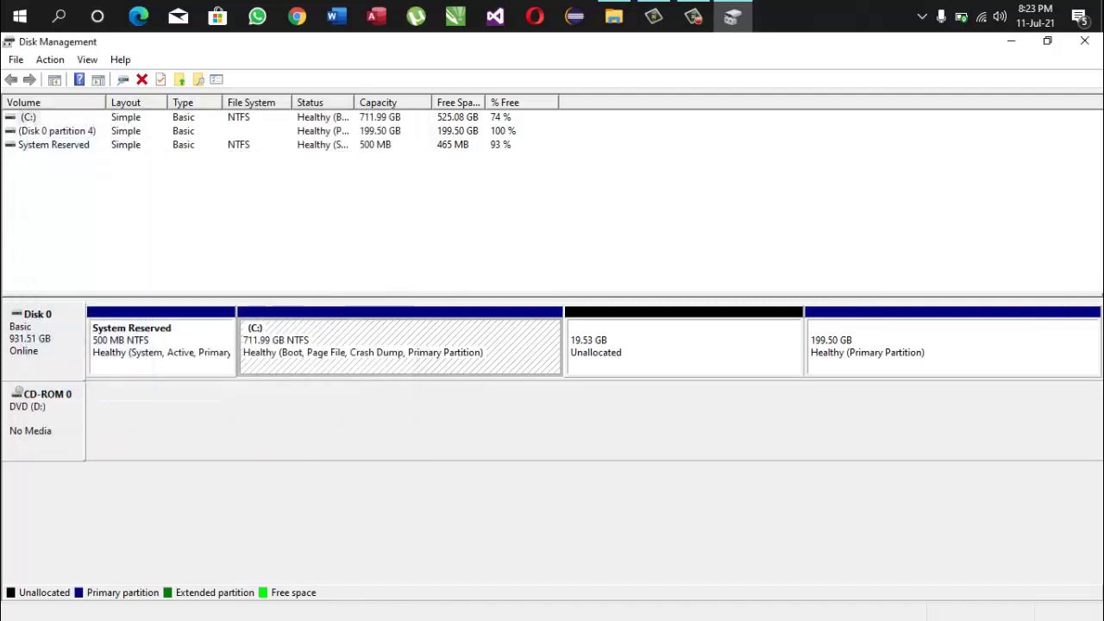